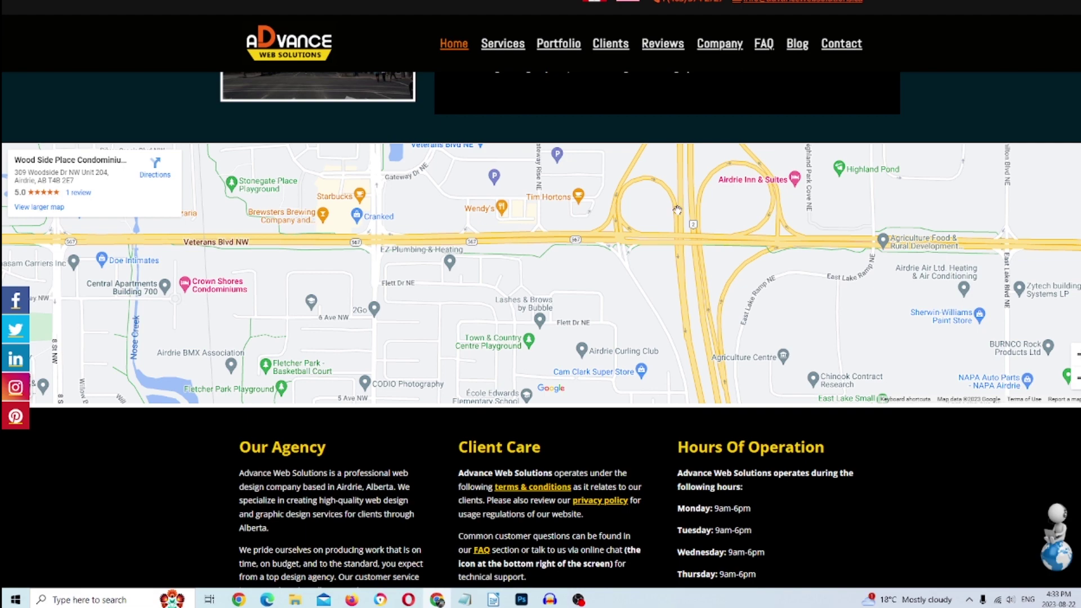
# - Pan and zoom the map preview out to all of Airdrie, then back in on the highway interchange
pyautogui.moveTo(654, 292); pyautogui.dragTo(522, 323)
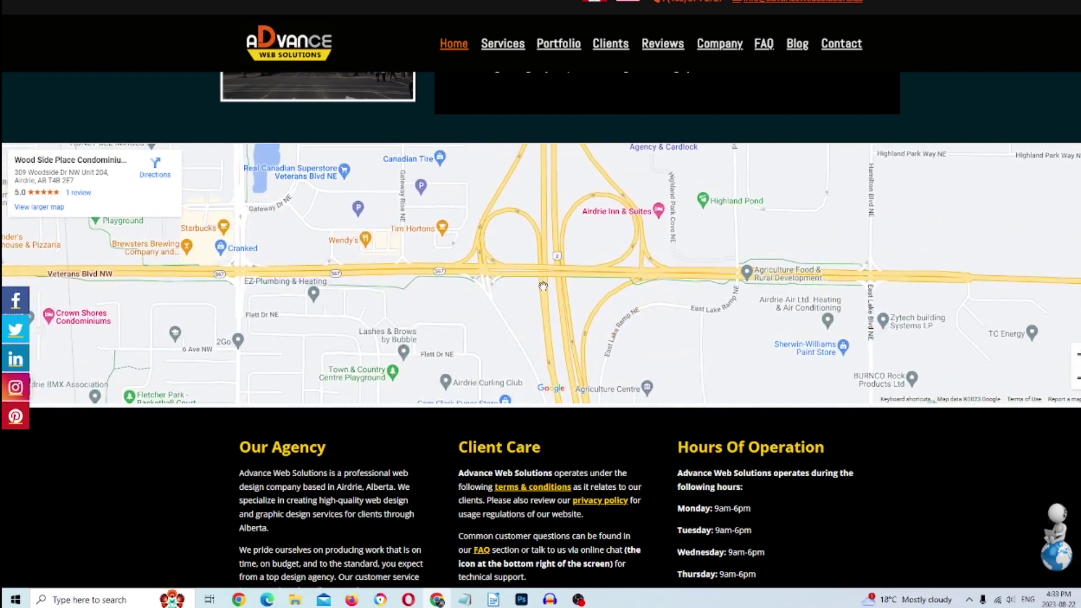
pyautogui.moveTo(542, 246); pyautogui.dragTo(563, 263)
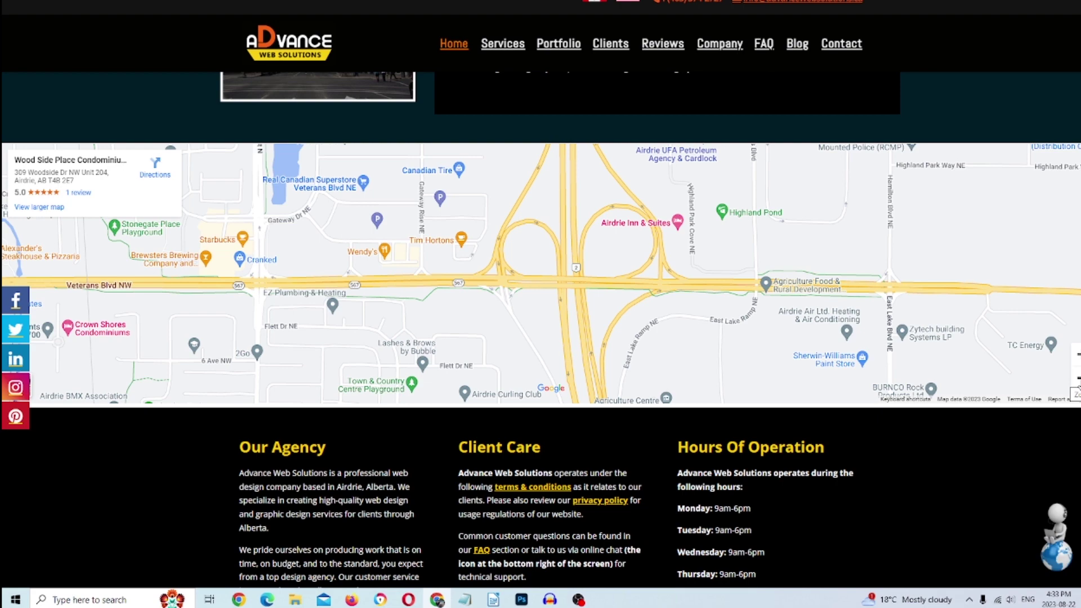
pyautogui.click(1076, 378)
pyautogui.click(1076, 377)
pyautogui.click(1077, 377)
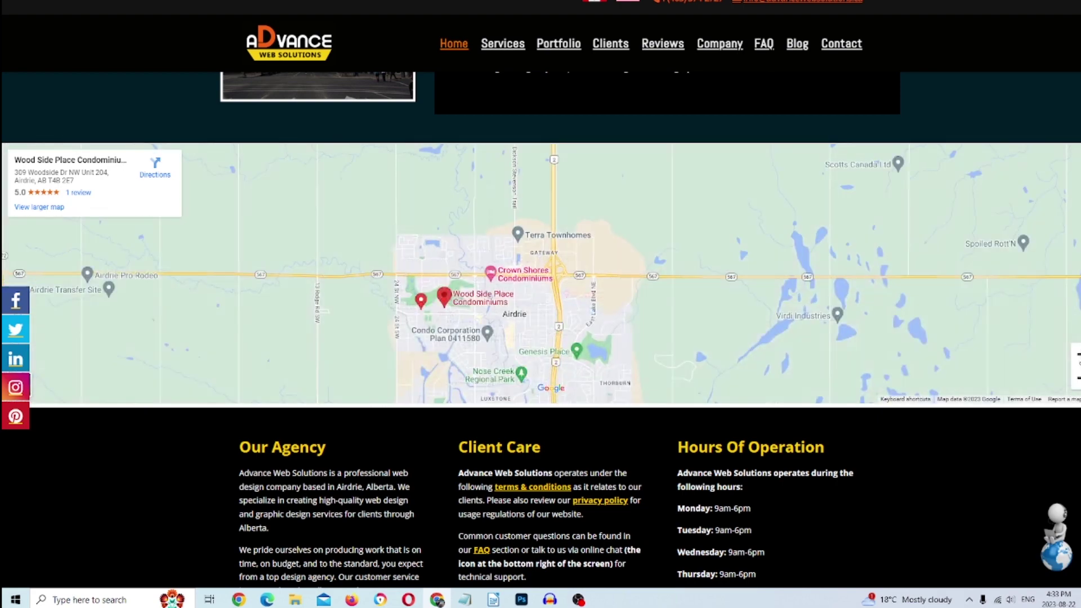
pyautogui.click(1076, 353)
pyautogui.click(1076, 353)
pyautogui.click(1076, 353)
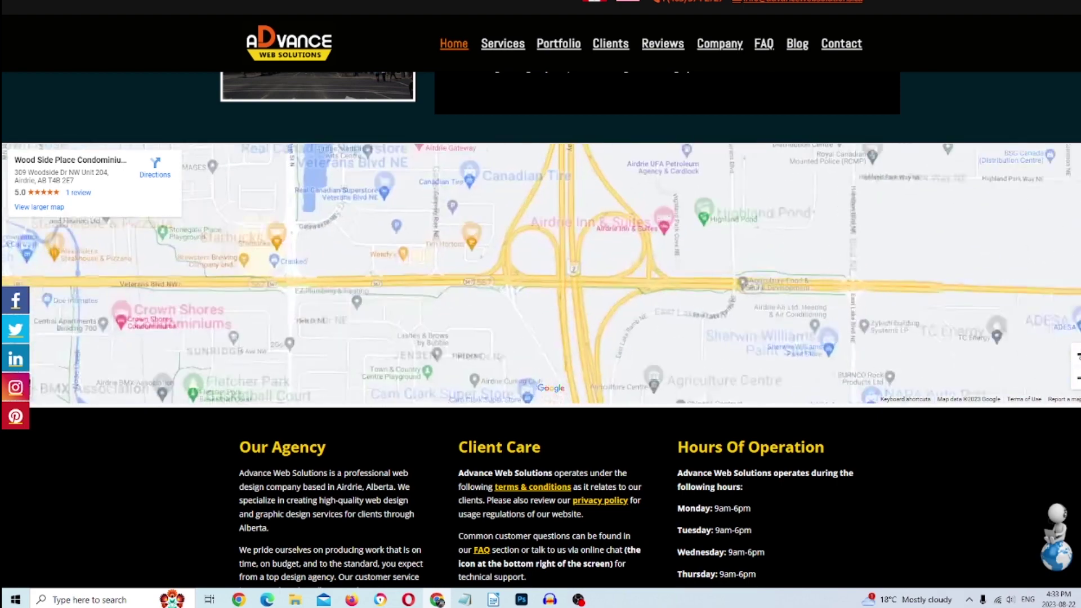
pyautogui.click(1076, 354)
# - Pan the map preview left, then open the searched address in Google Maps
pyautogui.scroll(-1, 497, 253)
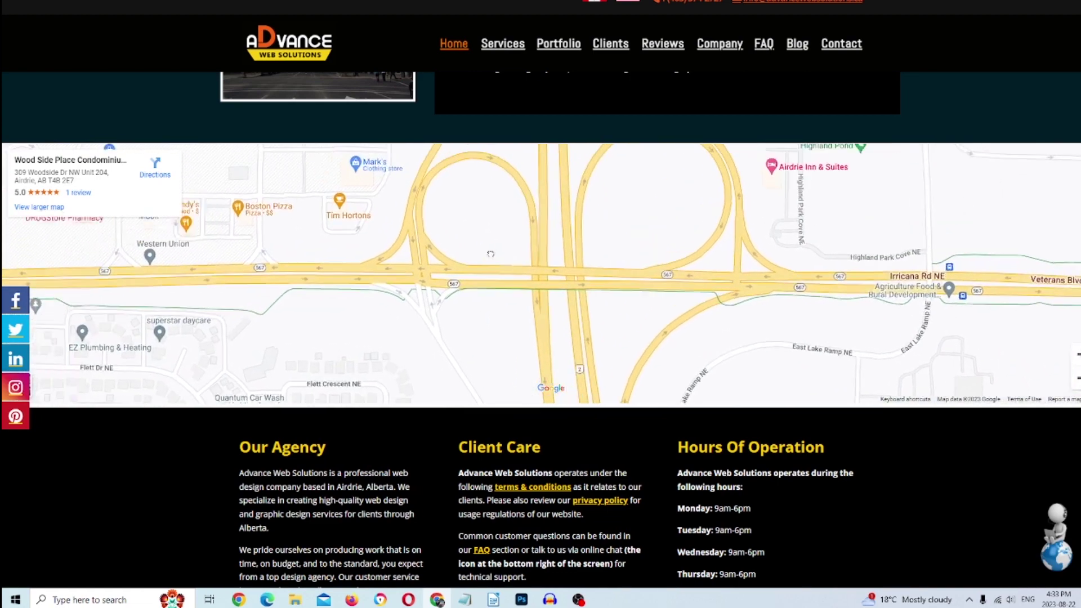
pyautogui.scroll(1, 497, 253)
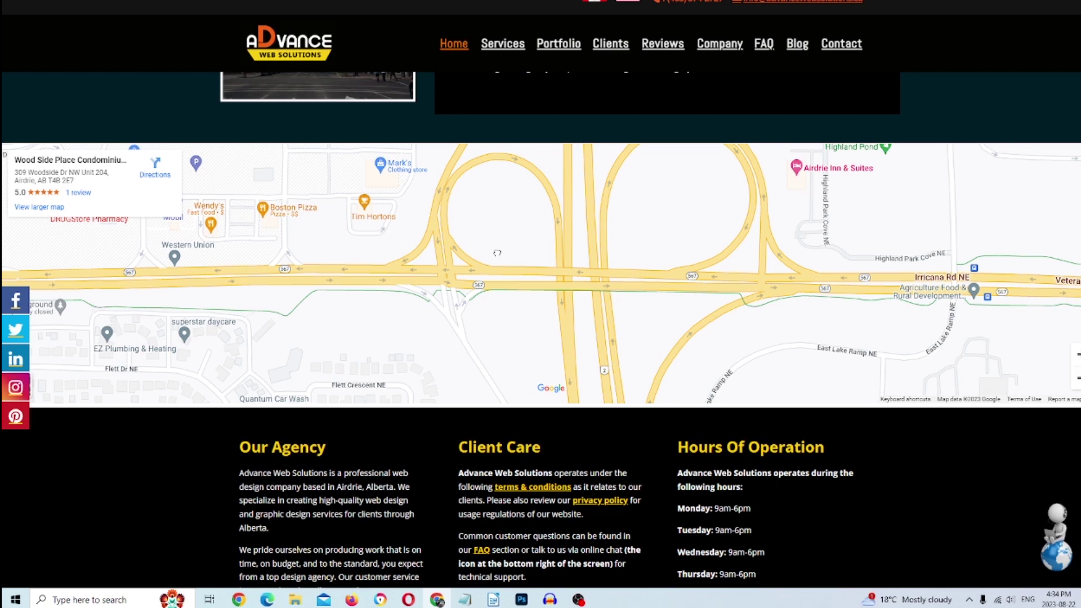
pyautogui.moveTo(497, 253); pyautogui.dragTo(459, 255)
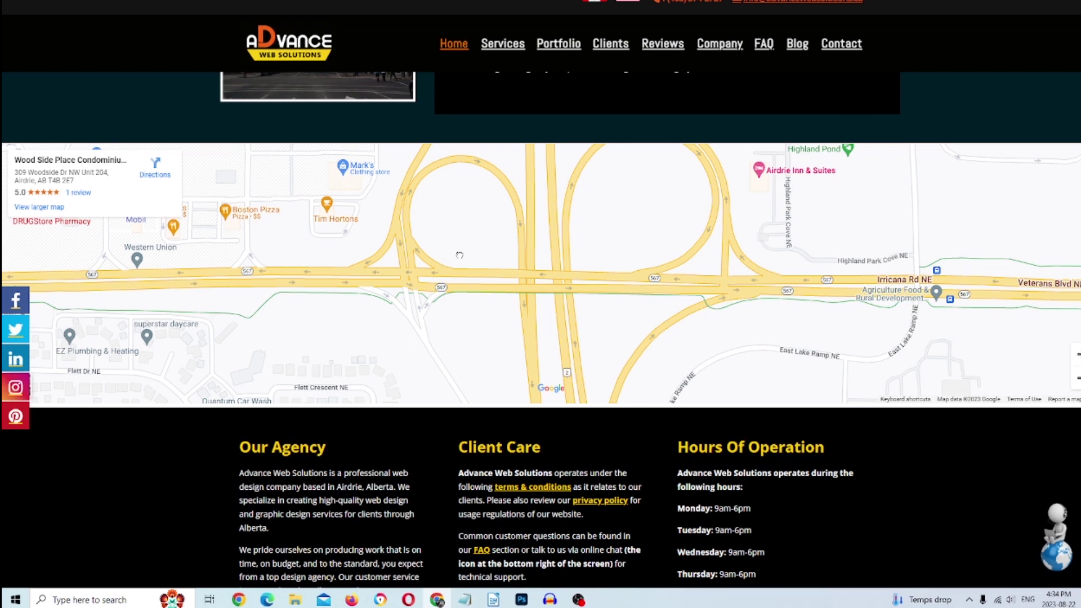
pyautogui.moveTo(459, 255); pyautogui.dragTo(461, 255)
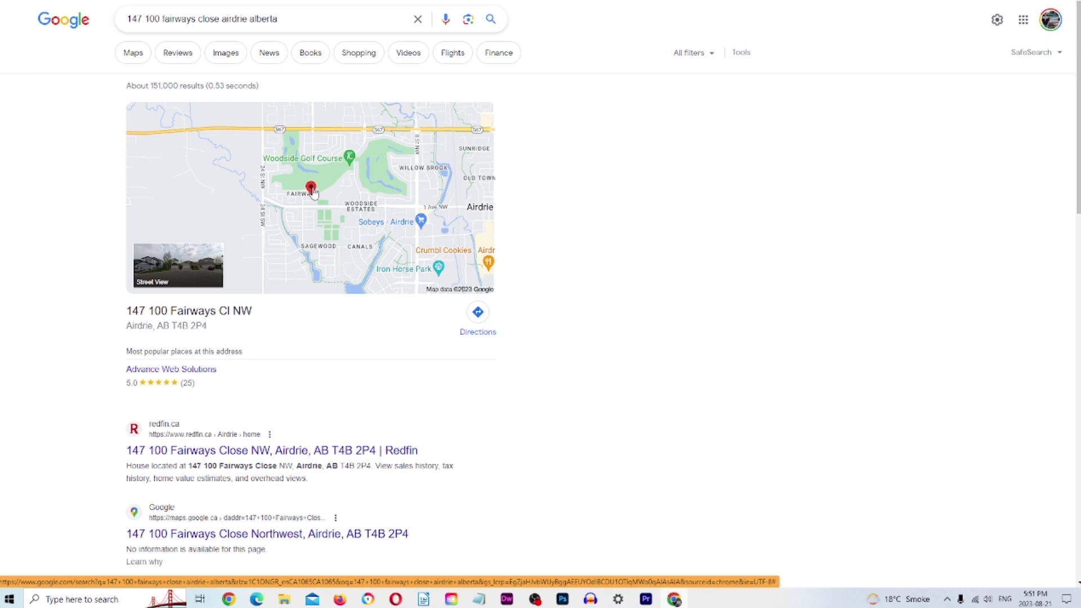
pyautogui.click(313, 192)
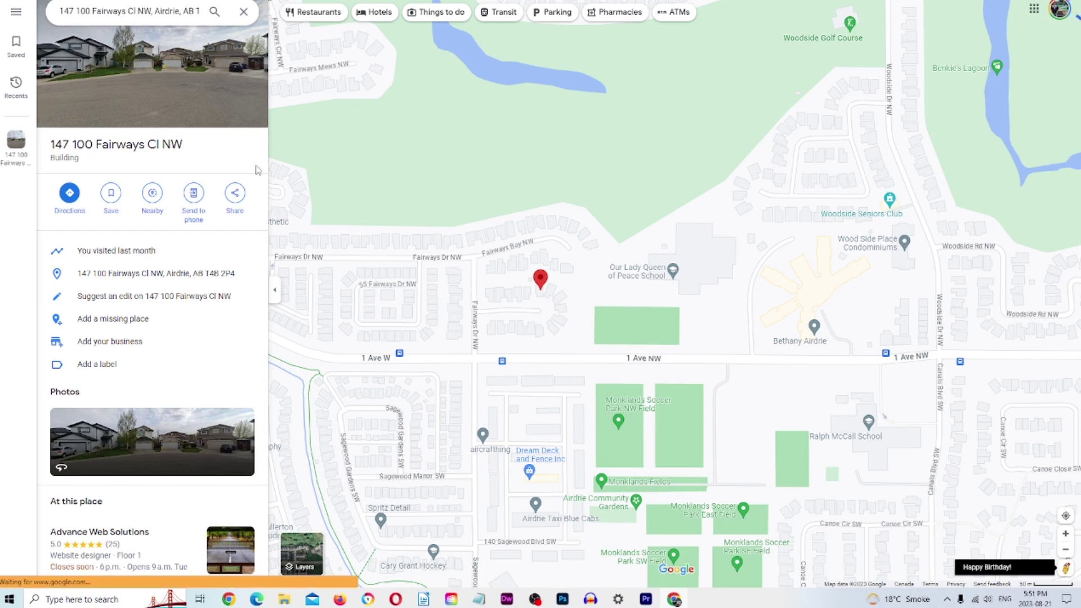
# - Copy the iframe HTML from the Embed a map tab of the Share options
pyautogui.click(236, 195)
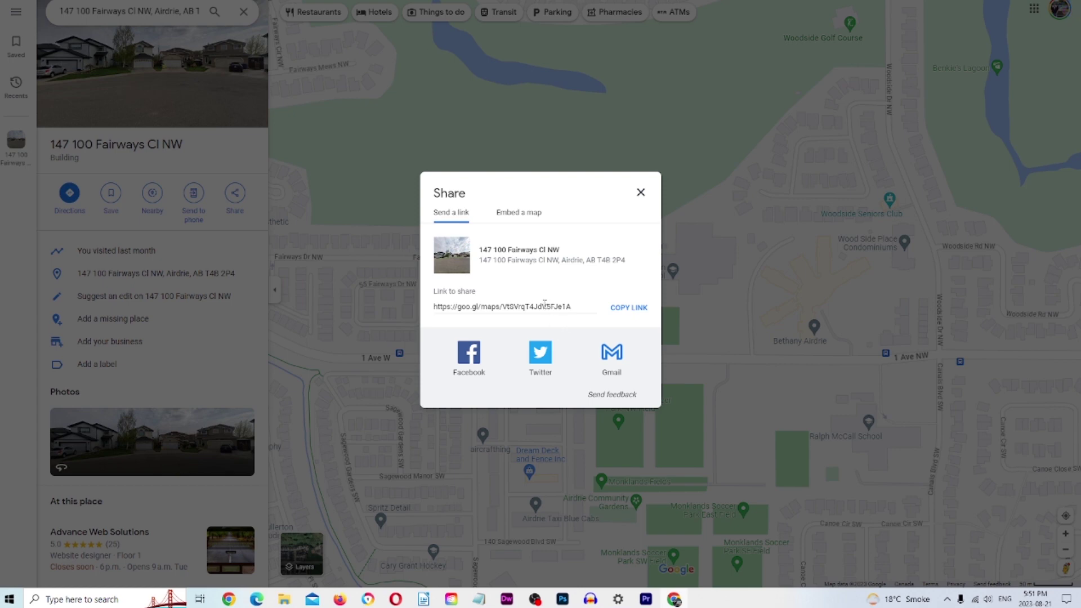
pyautogui.click(530, 217)
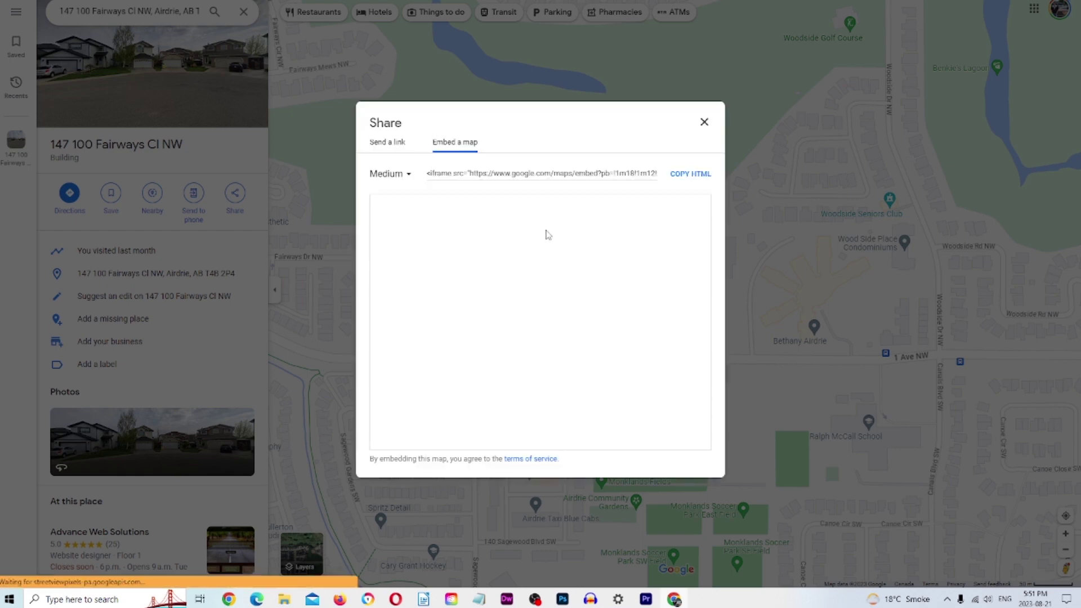
pyautogui.click(691, 174)
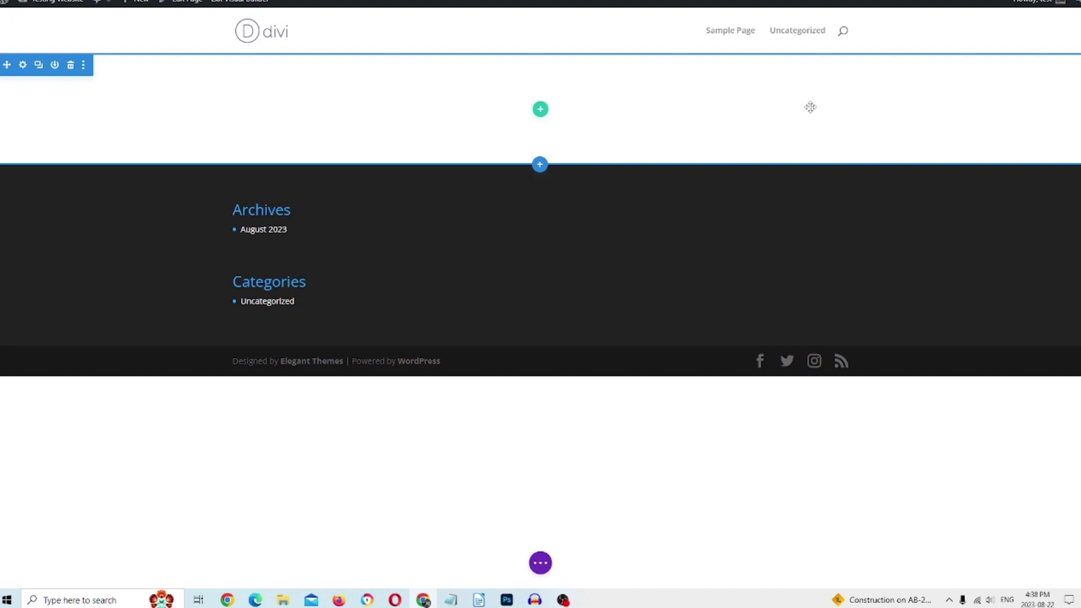
# - Add a single full-width column row to the empty section and insert a Code module into it
pyautogui.click(540, 111)
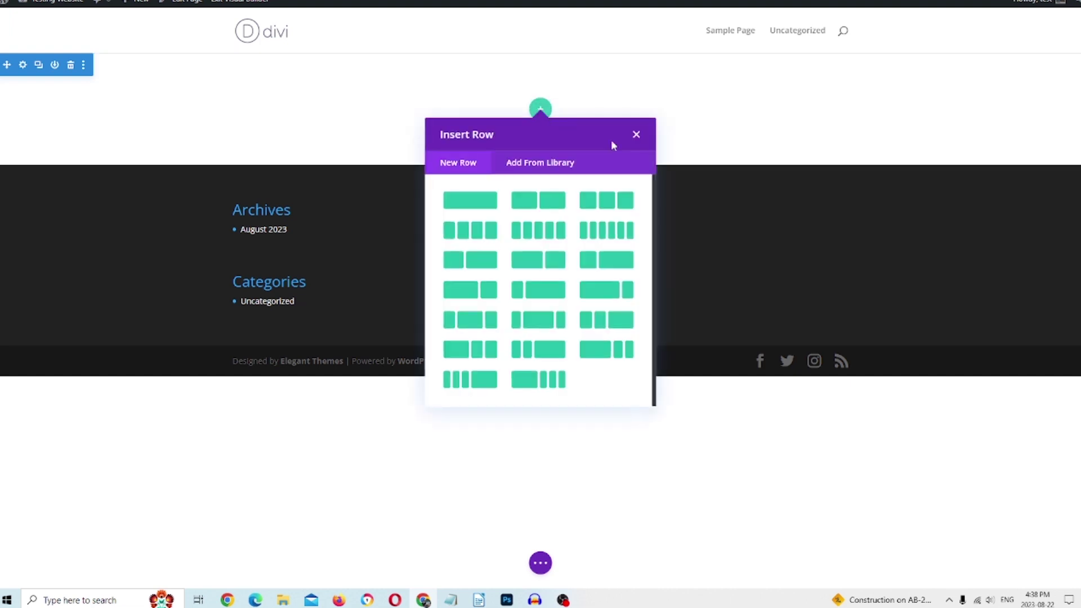
pyautogui.click(462, 202)
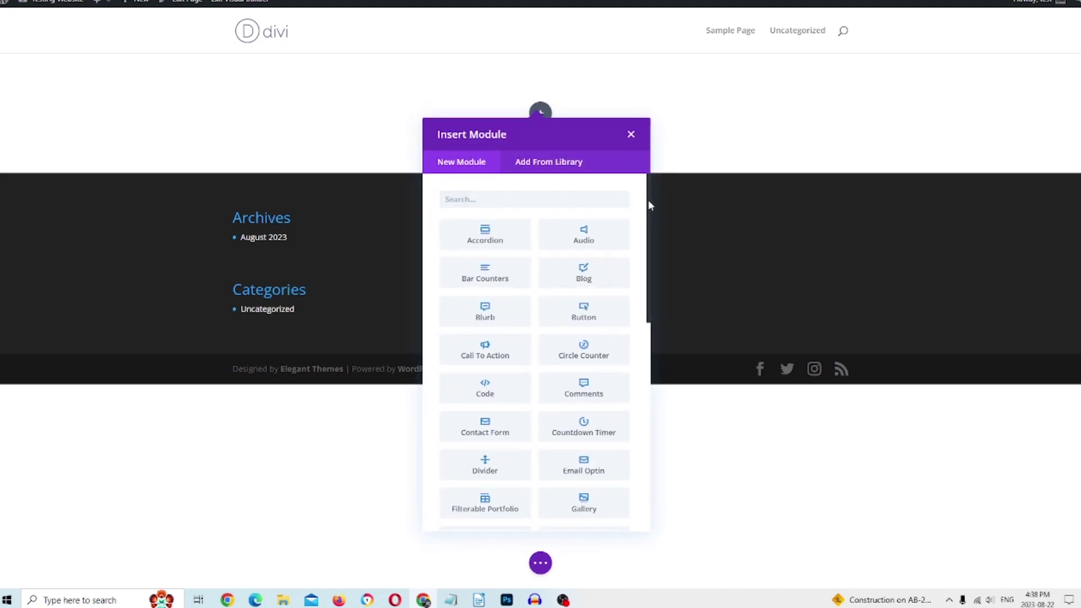
pyautogui.moveTo(649, 202); pyautogui.dragTo(647, 221)
pyautogui.click(489, 340)
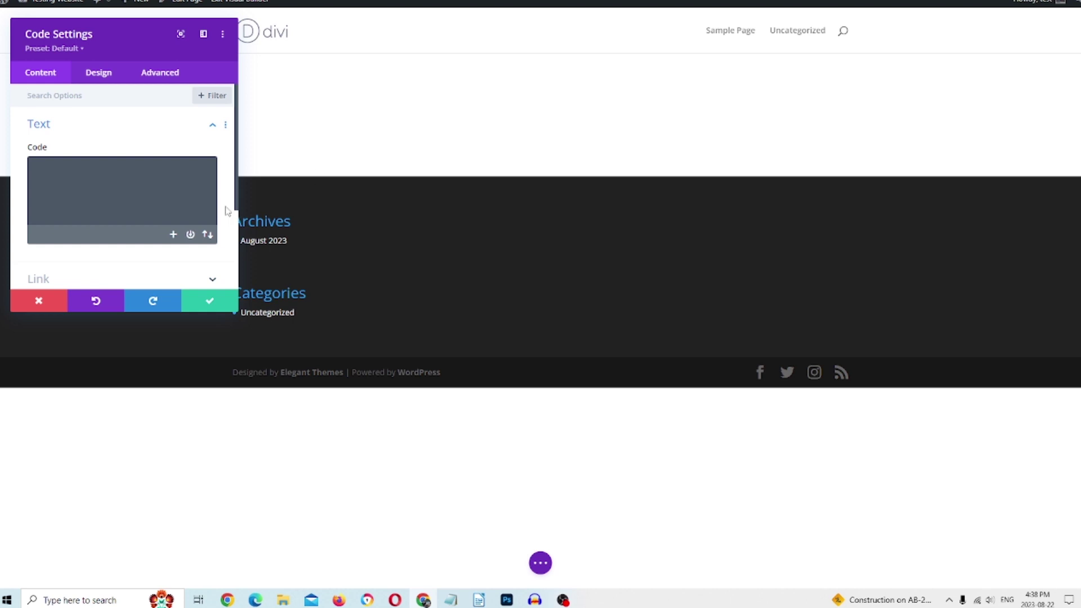
pyautogui.click(143, 169)
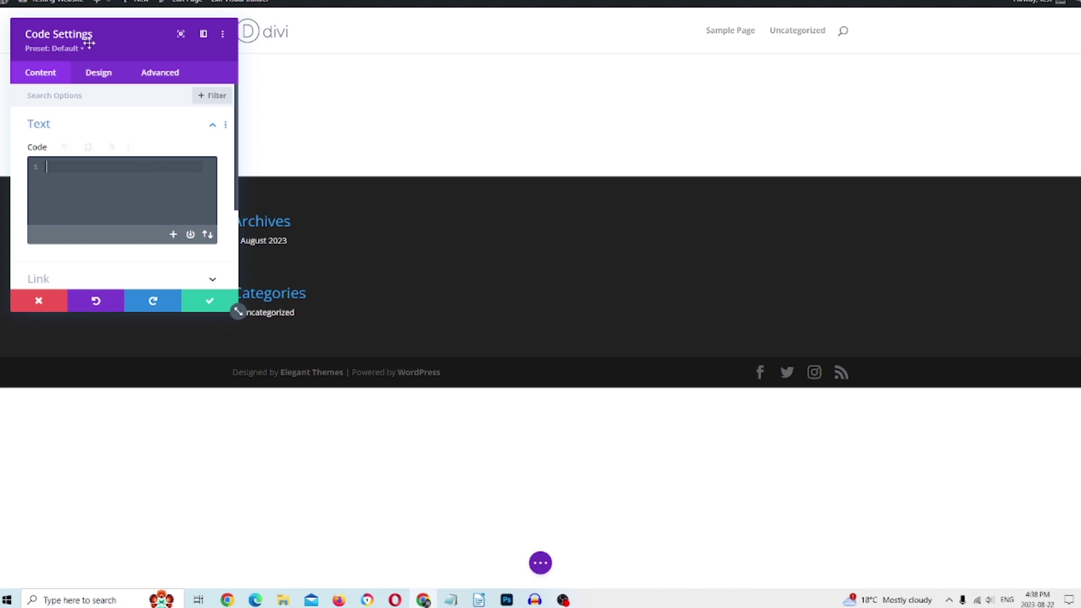
# - Paste the Google Maps iframe into the Code field and move the settings panel aside to reveal the map
pyautogui.hotkey('ctrl', 'v')
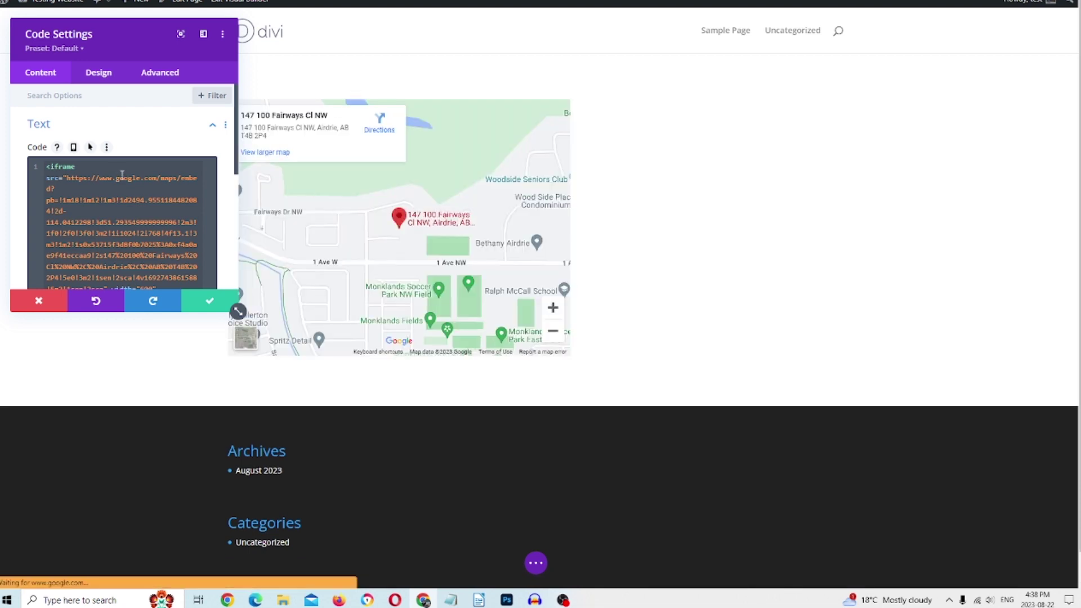
pyautogui.moveTo(133, 37); pyautogui.dragTo(802, 100)
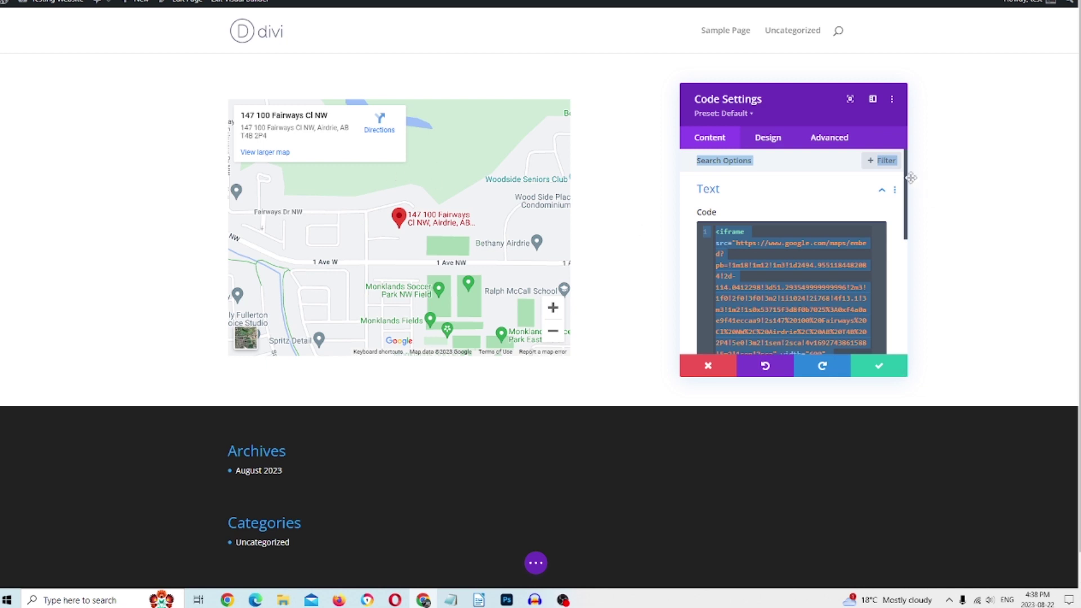
# - Change the iframe width value from 600 to 1200 in the Code field
pyautogui.moveTo(907, 182); pyautogui.dragTo(915, 222)
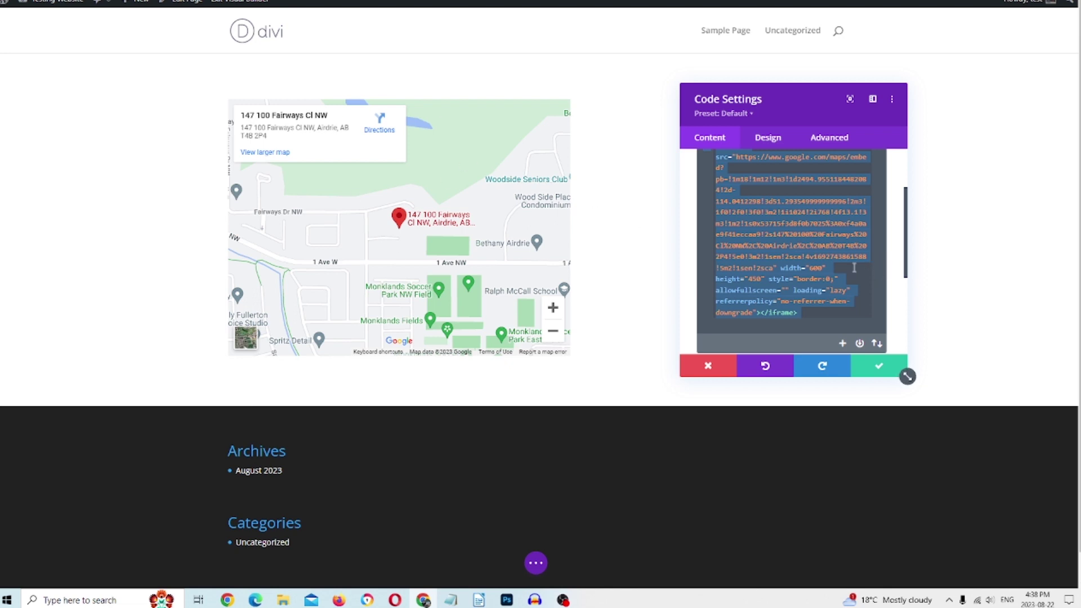
pyautogui.doubleClick(816, 267)
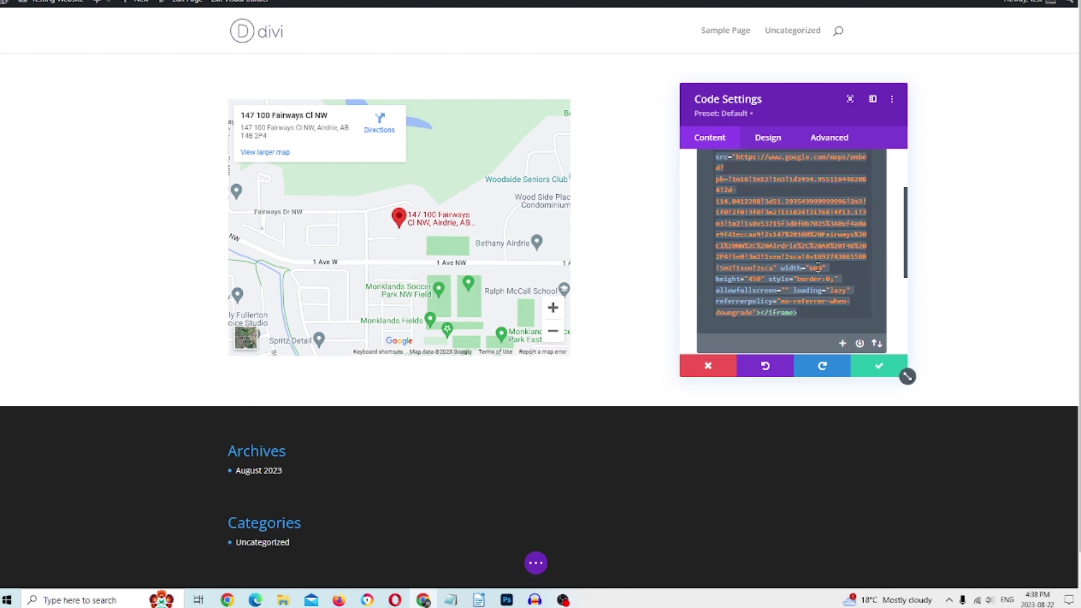
pyautogui.doubleClick(814, 268)
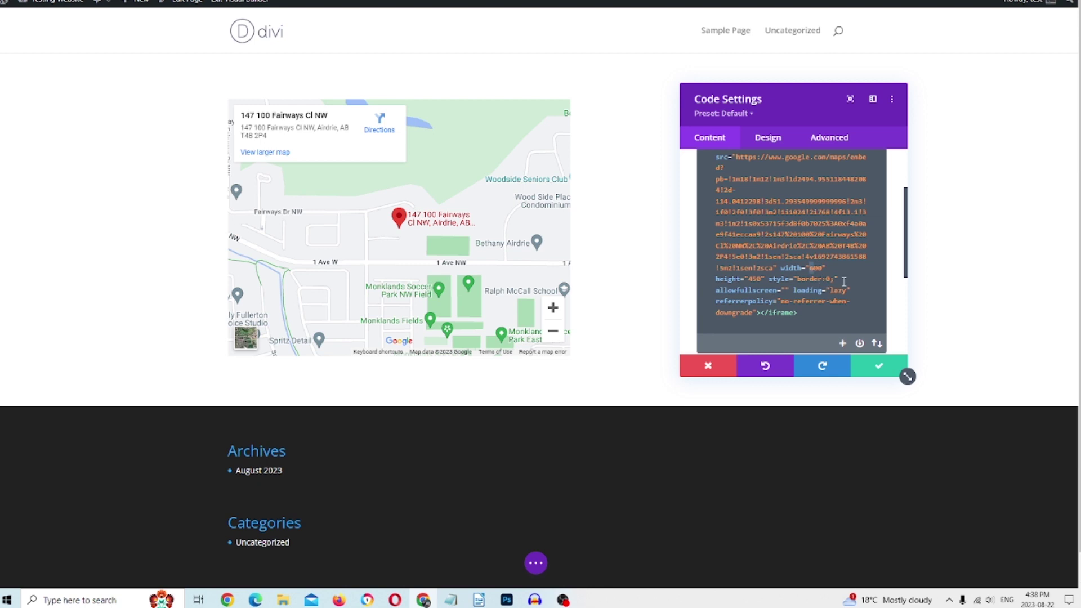
pyautogui.write('12')
pyautogui.hotkey('ctrl', 'a')
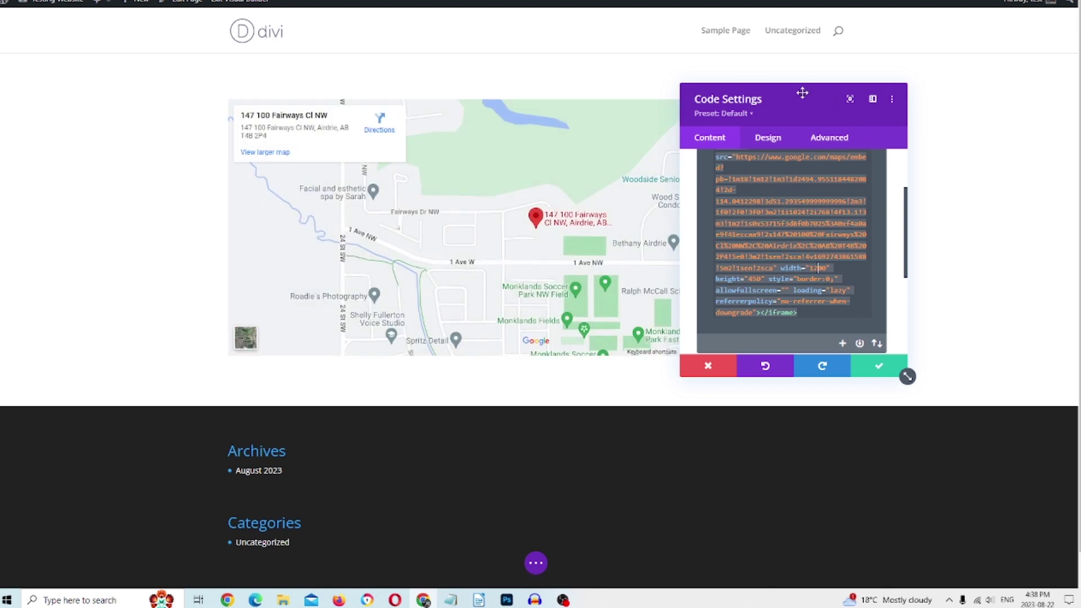
pyautogui.moveTo(801, 93); pyautogui.dragTo(836, 141)
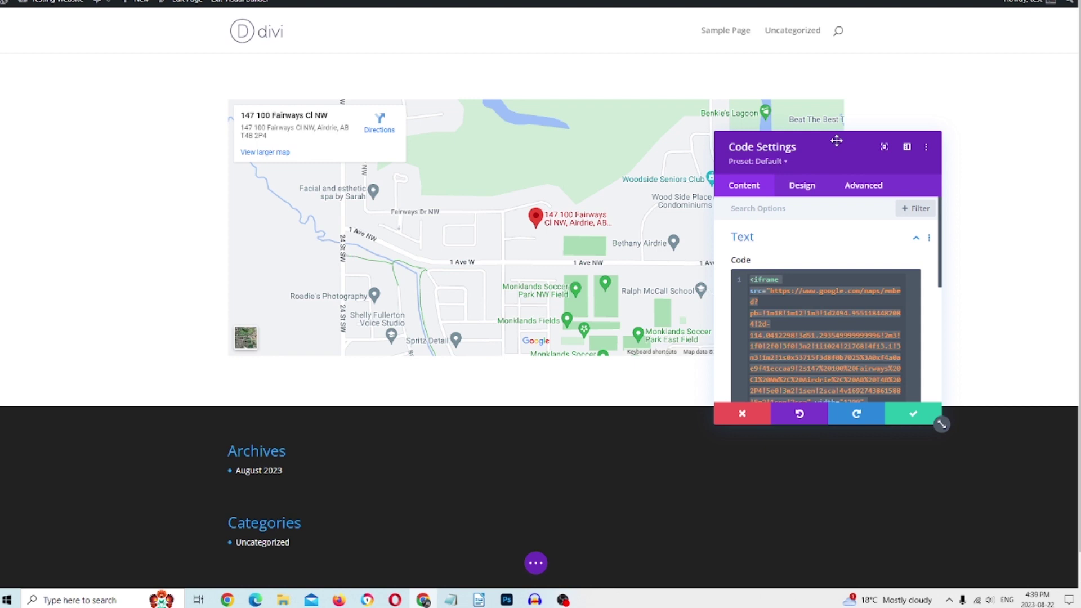
# - Edit the iframe height value in the Code field from 450 to 750
pyautogui.moveTo(836, 141); pyautogui.dragTo(813, 117)
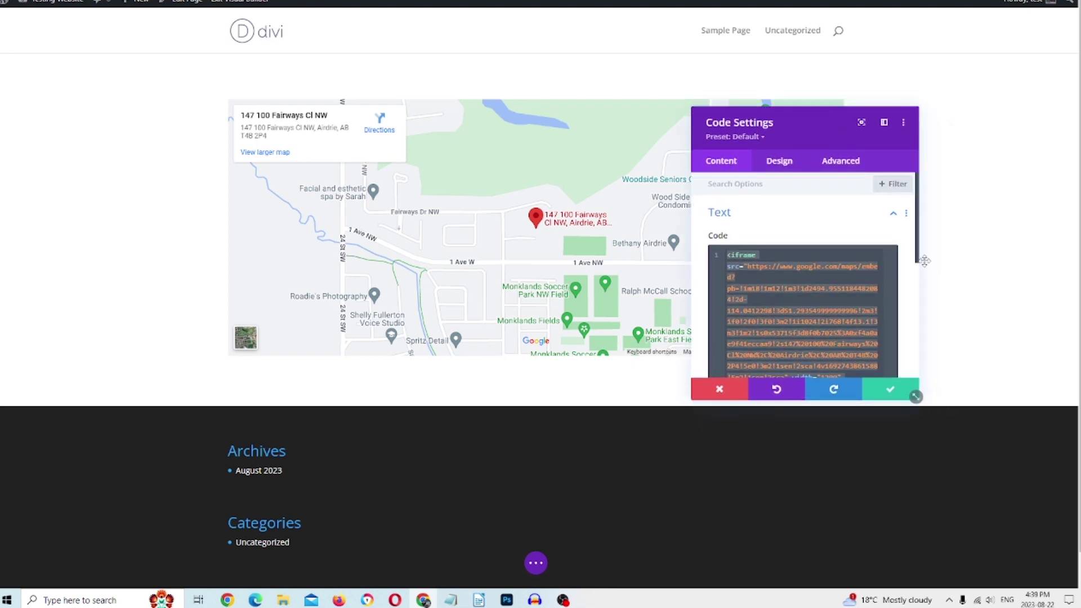
pyautogui.moveTo(917, 251); pyautogui.dragTo(916, 286)
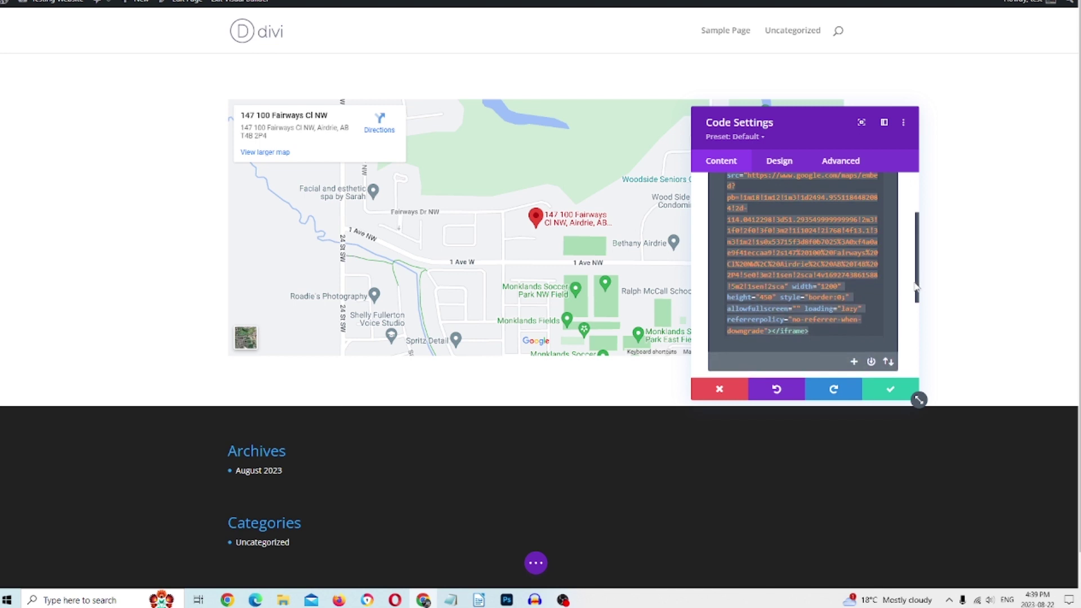
pyautogui.click(761, 296)
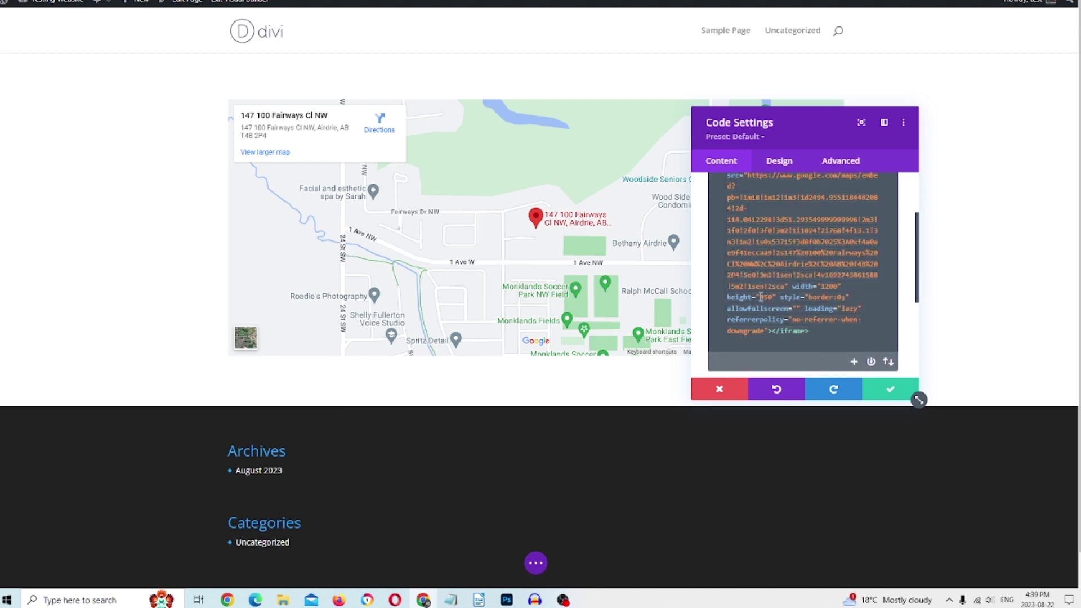
pyautogui.press('Delete')
pyautogui.write('3')
pyautogui.hotkey('ctrl', 'a')
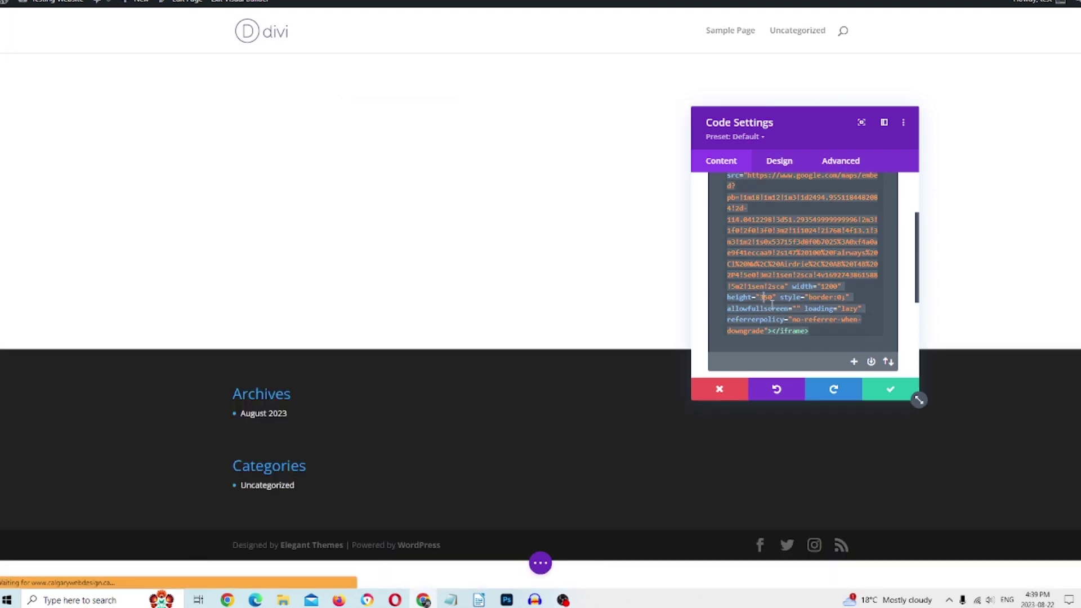
pyautogui.press('BackSpace')
pyautogui.write('7')
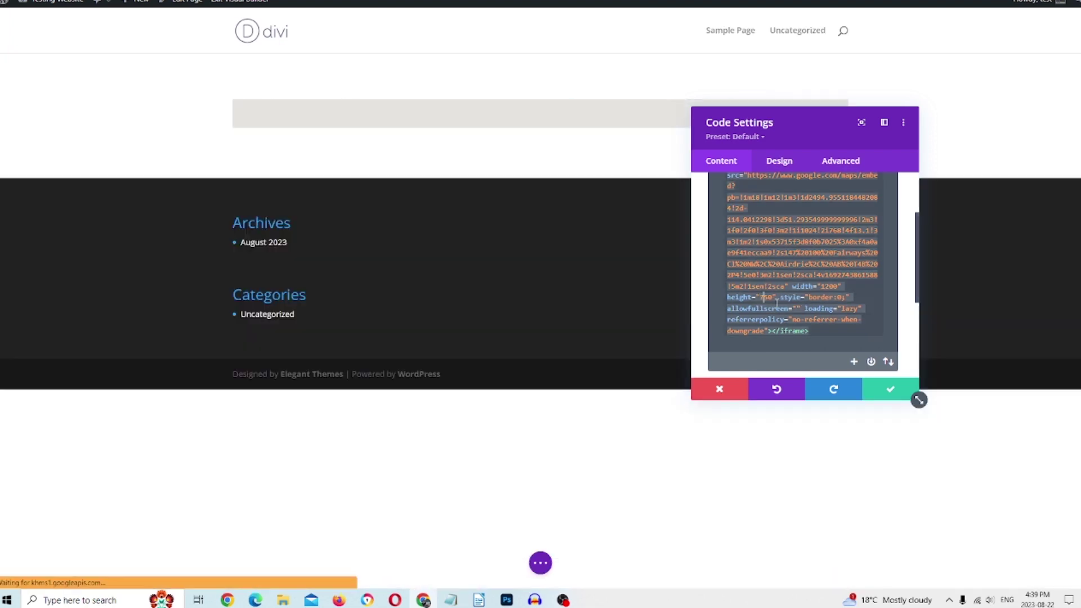